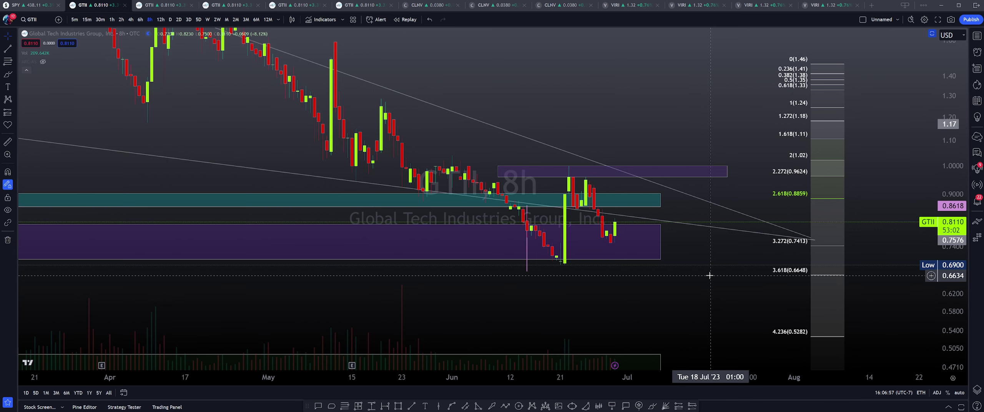
Examine GTII's 8-hour price action around the purple and teal zones and the converging trendlines, focusing on the June candles.
scroll(709, 276, "down", 3)
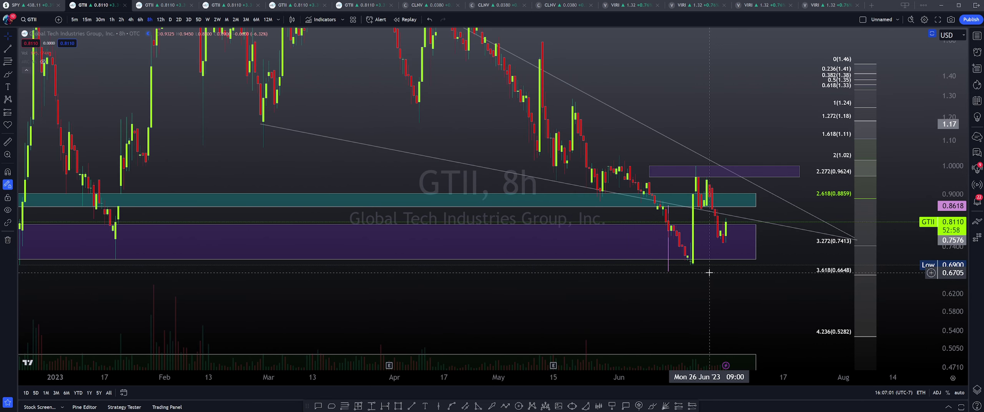
scroll(709, 273, "up", 2)
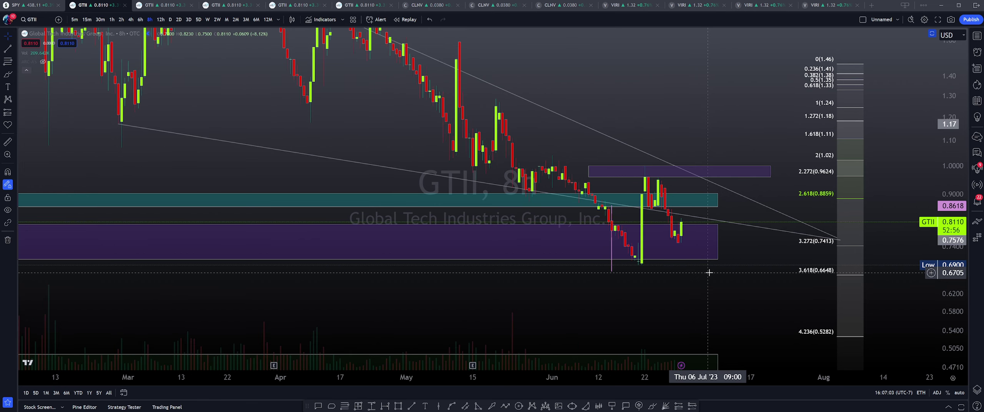
scroll(710, 273, "up", 1)
scroll(709, 272, "up", 1)
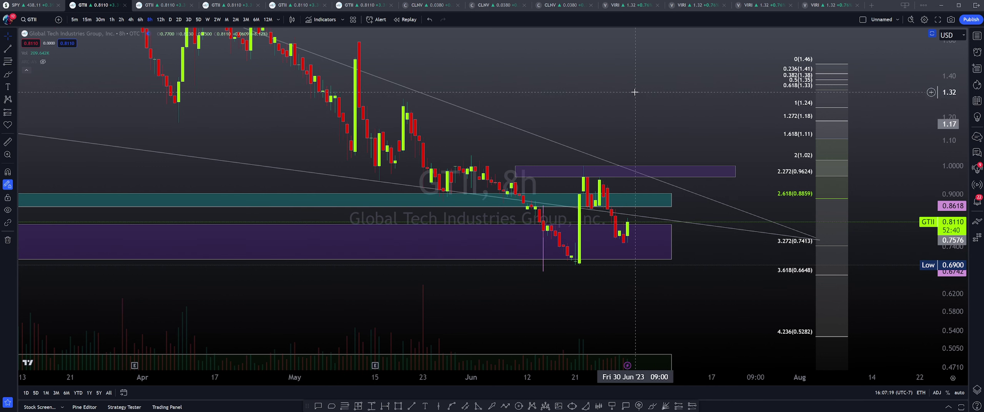
scroll(598, 90, "up", 2)
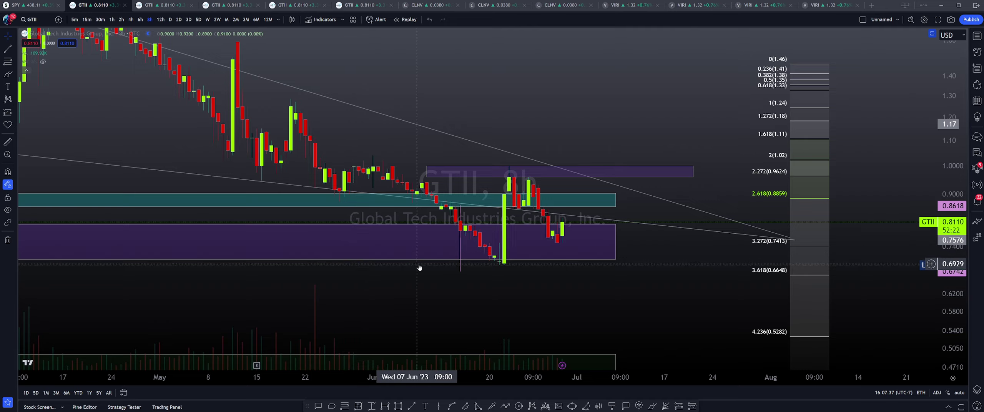
scroll(417, 265, "up", 2)
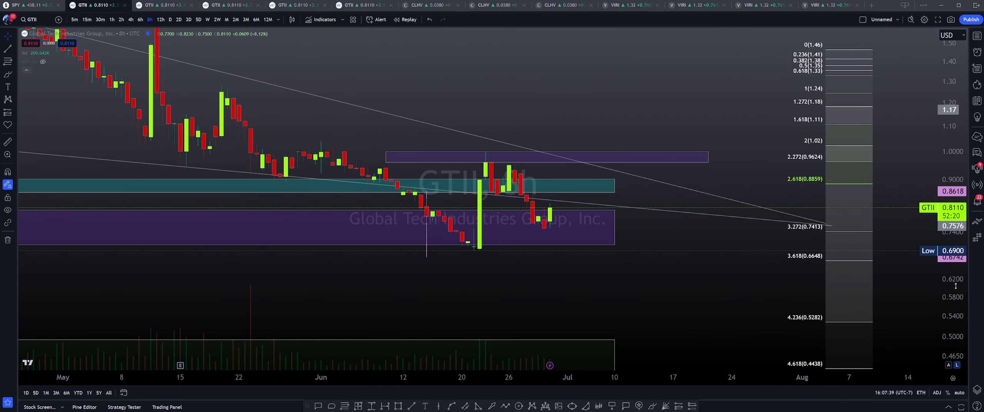
scroll(549, 173, "up", 3)
left_click_drag(454, 91, 554, 230)
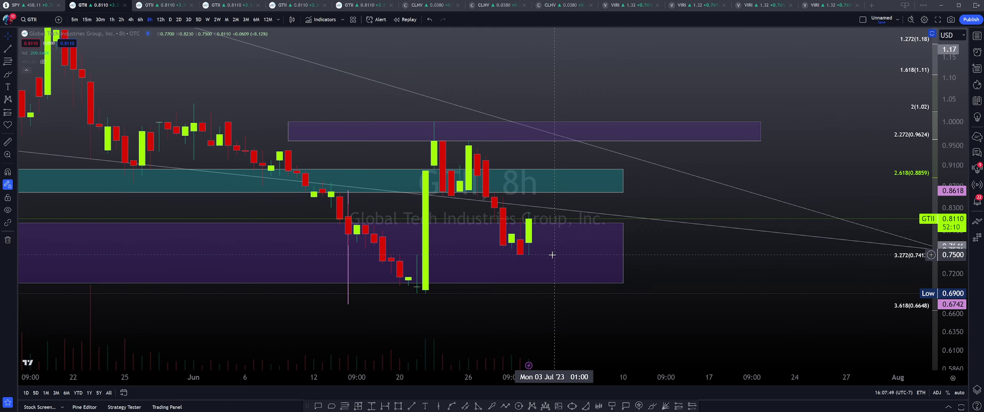
Check the two-month GTII chart and show the Master Layout's price and indicator panes on the 4-hour interval.
left_click(163, 11)
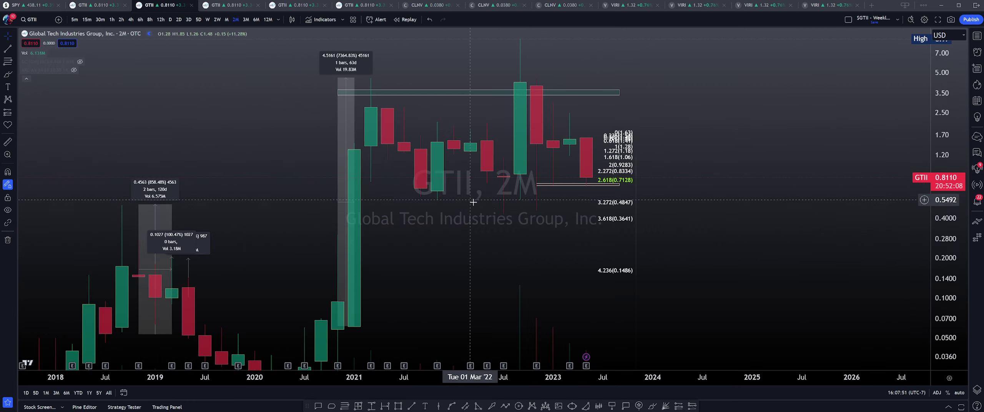
left_click(224, 10)
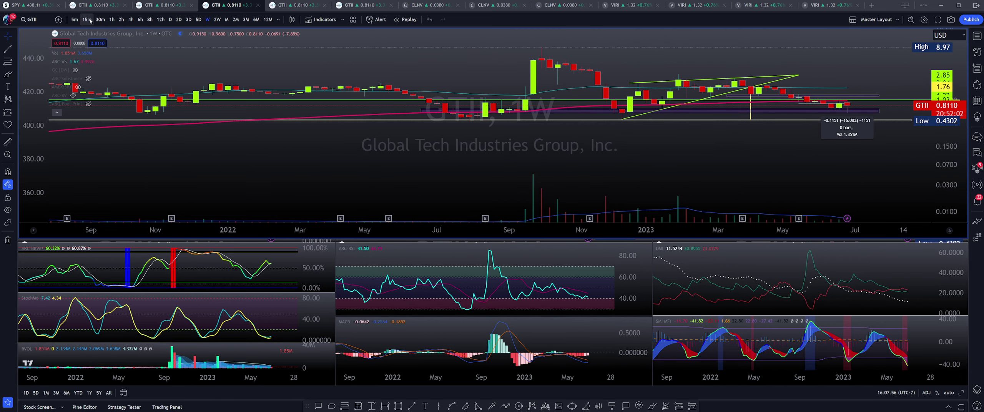
left_click(130, 19)
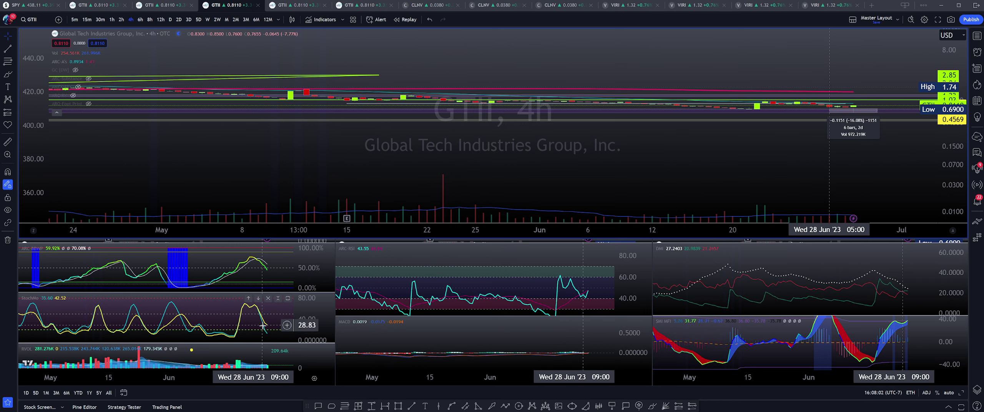
Show the Master Layout on the 2-hour interval and examine the RSI and MACD panes around the latest bars.
left_click(121, 19)
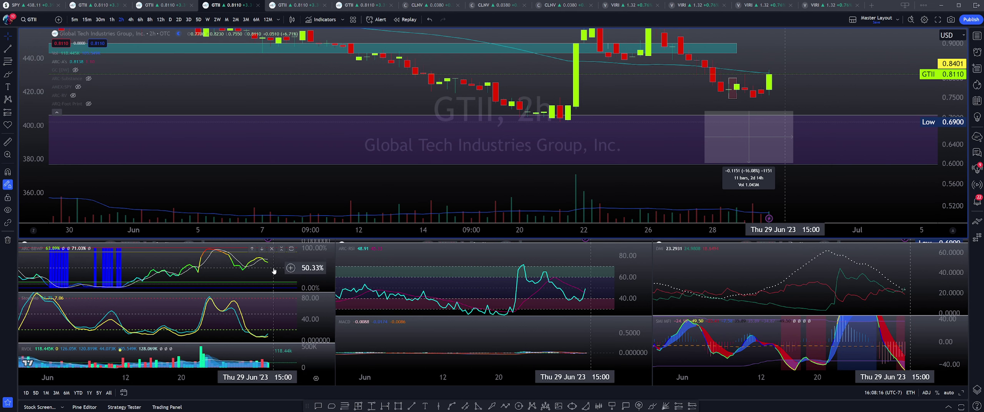
left_click(587, 333)
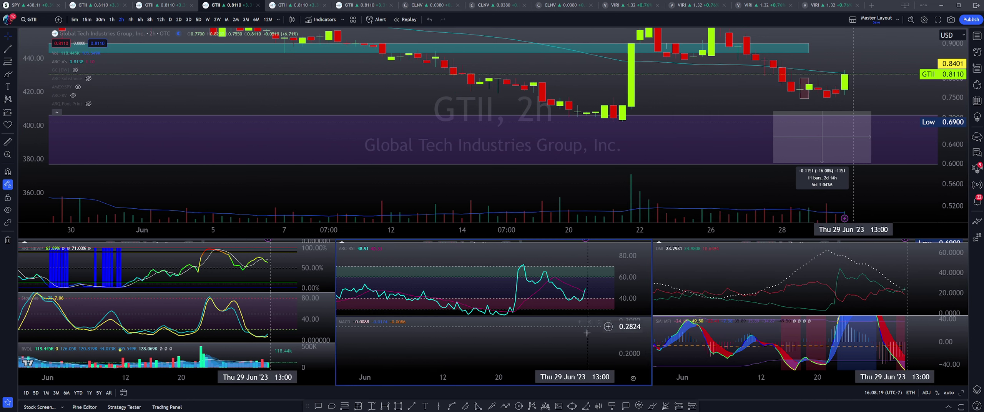
scroll(577, 327, "up", 2)
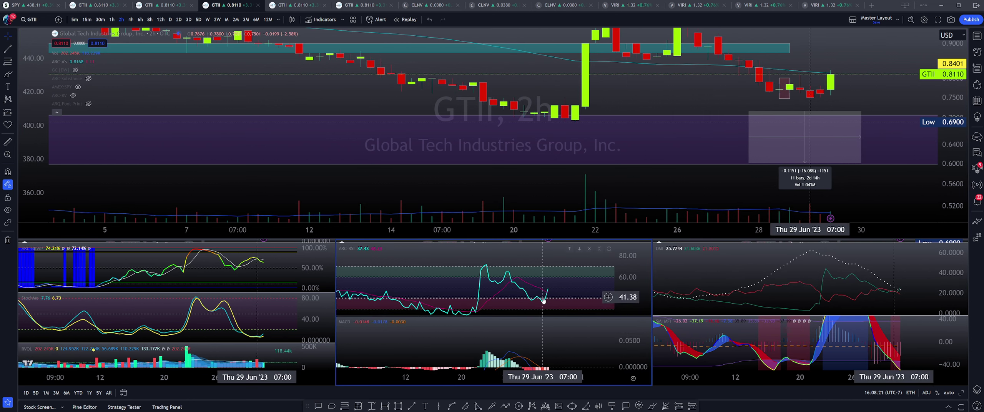
scroll(544, 292, "down", 1)
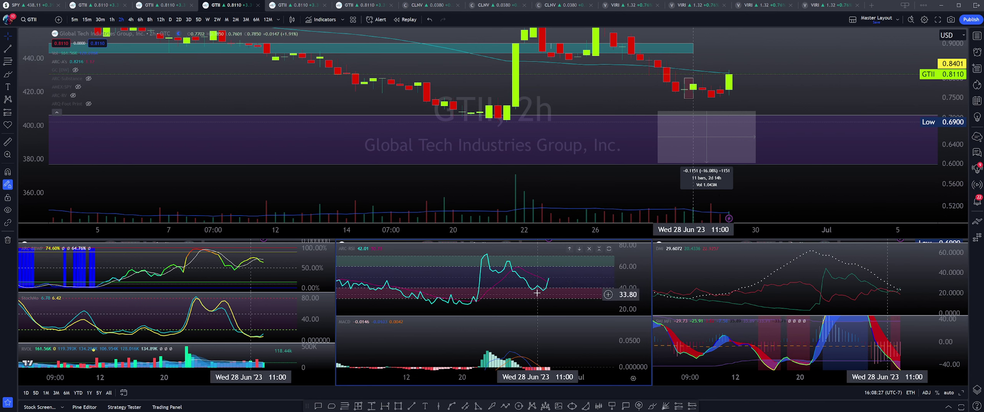
scroll(562, 293, "down", 1)
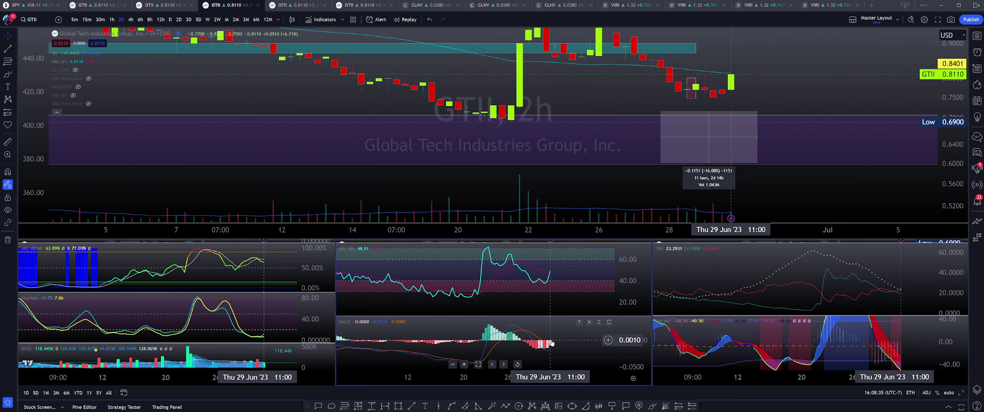
Compare GTII's price and indicators across the 1-hour, 30-minute, 2-hour and 4-hour intervals.
left_click(112, 20)
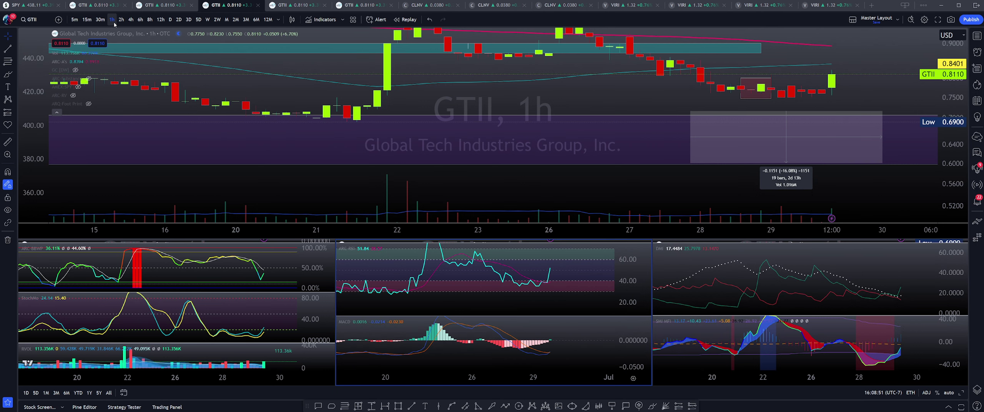
left_click(101, 20)
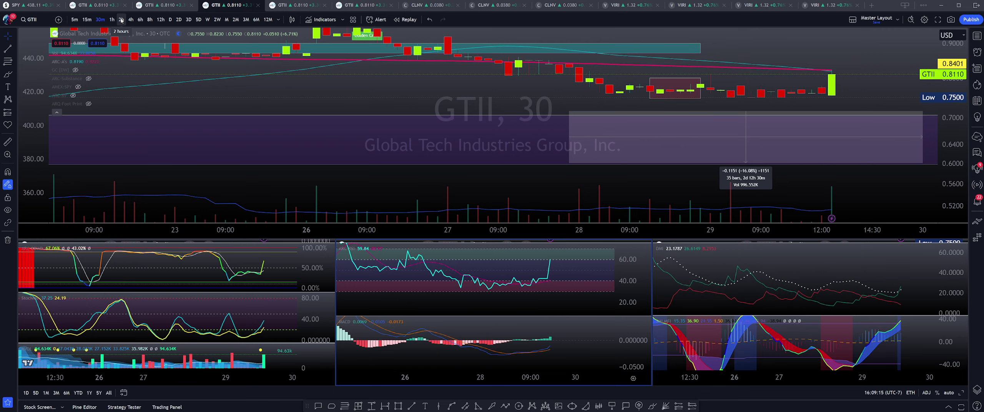
left_click(121, 19)
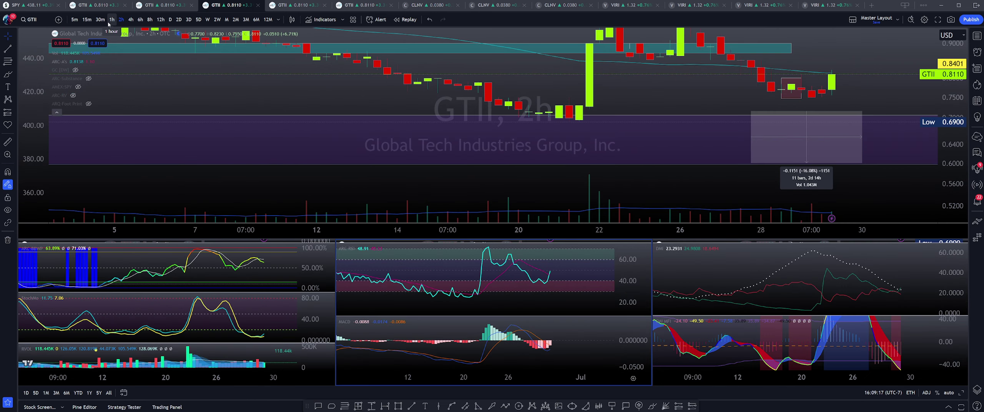
left_click(108, 20)
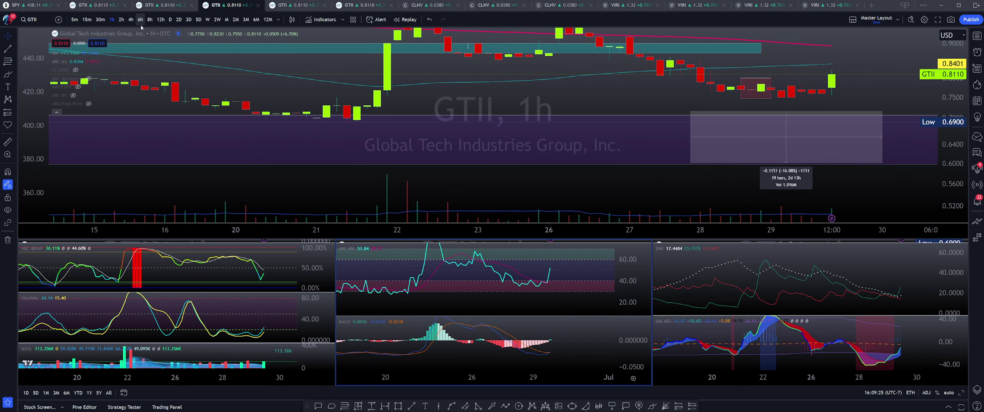
left_click(131, 20)
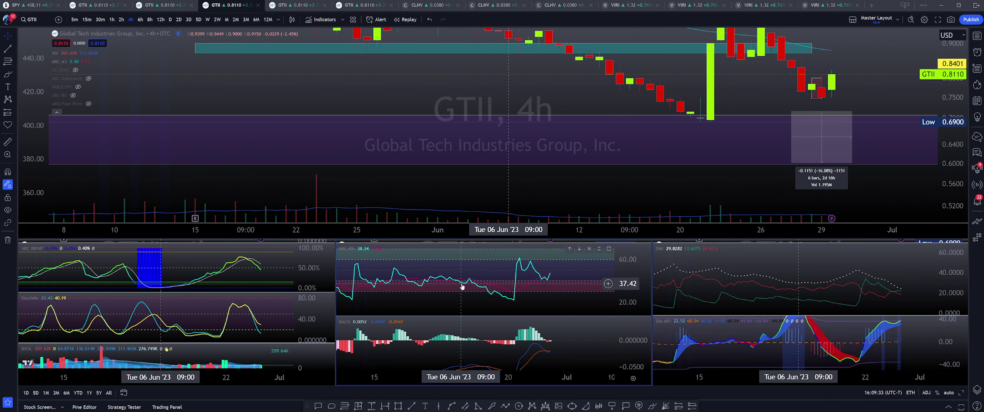
Examine the monthly GTII chart with its purple ascending channel and Fibonacci levels.
left_click(300, 8)
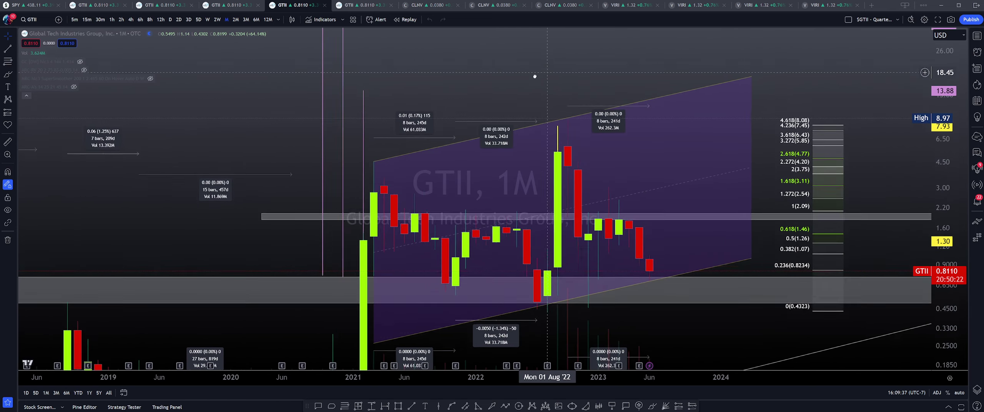
left_click_drag(535, 77, 371, 49)
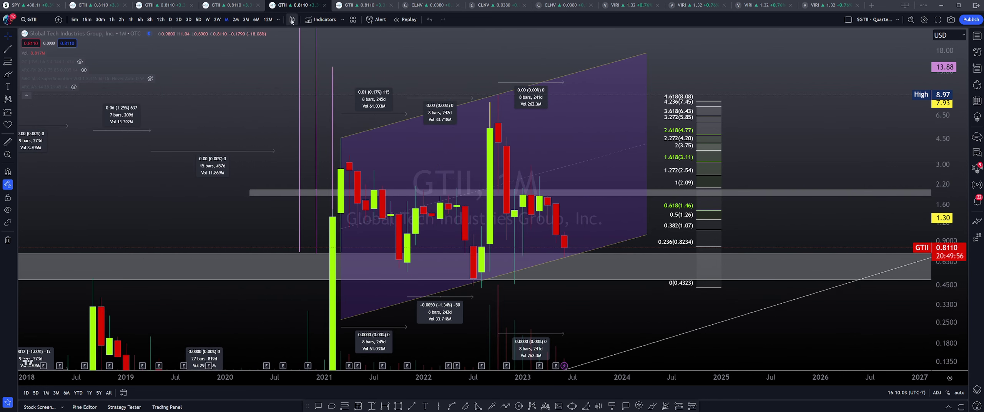
Show the eight-pane RSI layout for GTII and compare the RSI with its moving average from 30 minutes to daily.
left_click(363, 5)
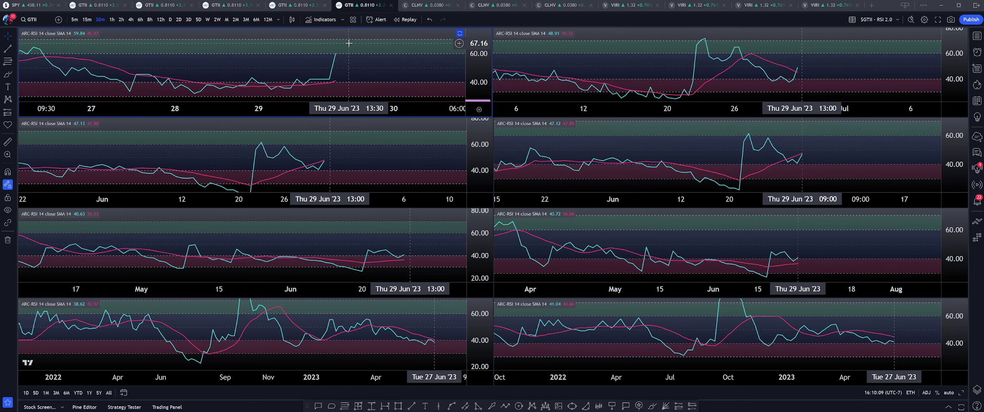
left_click(733, 57)
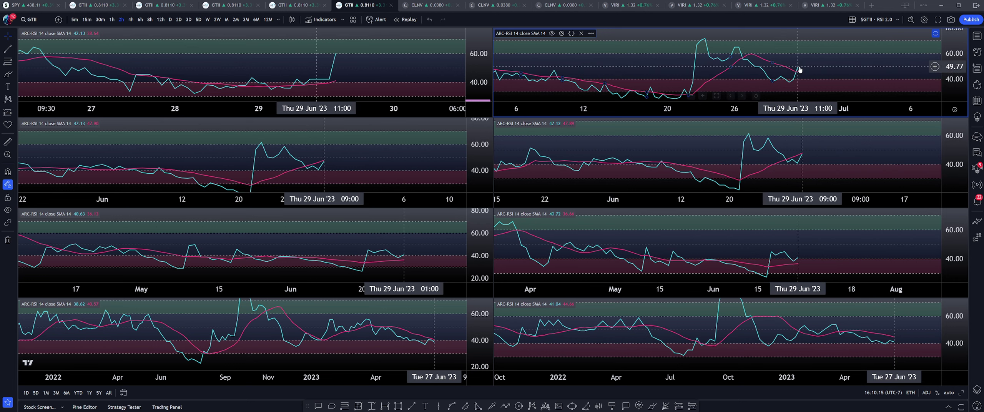
left_click(319, 158)
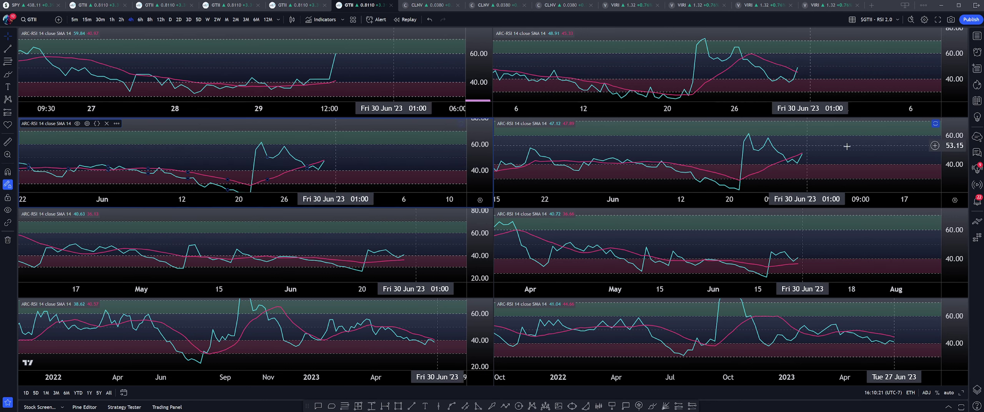
left_click(691, 161)
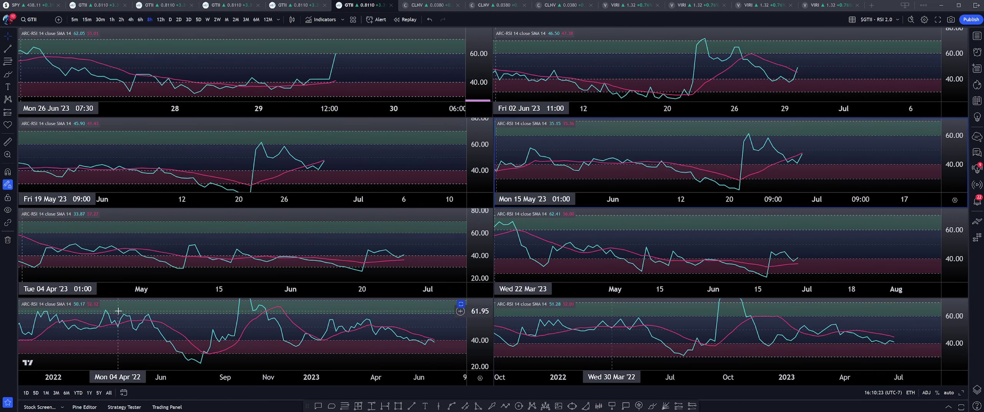
left_click(365, 248)
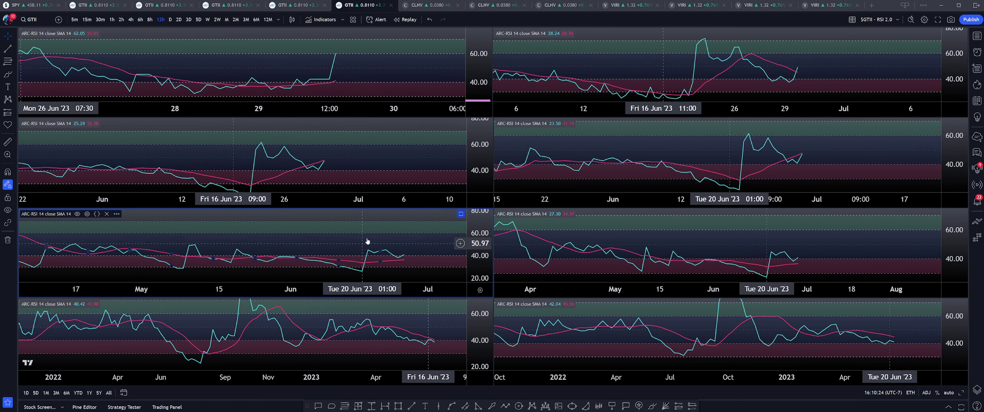
left_click(588, 226)
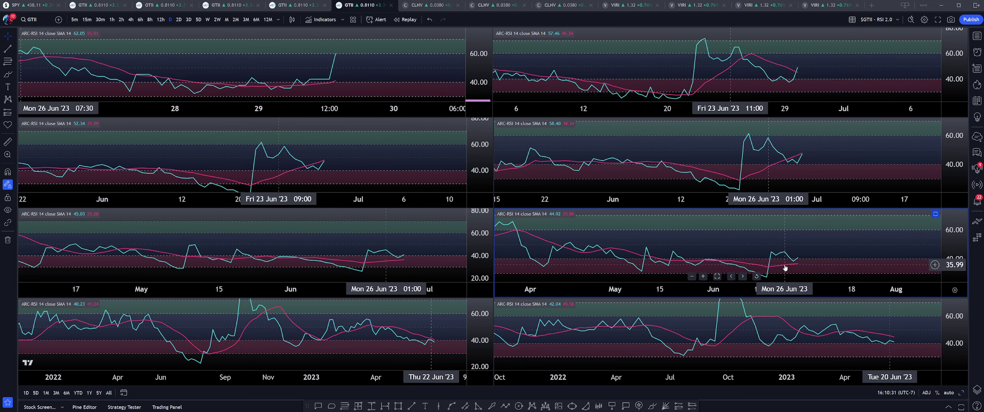
Examine the 3-day and 5-day RSI panes, making room beyond their most recent readings.
left_click(386, 328)
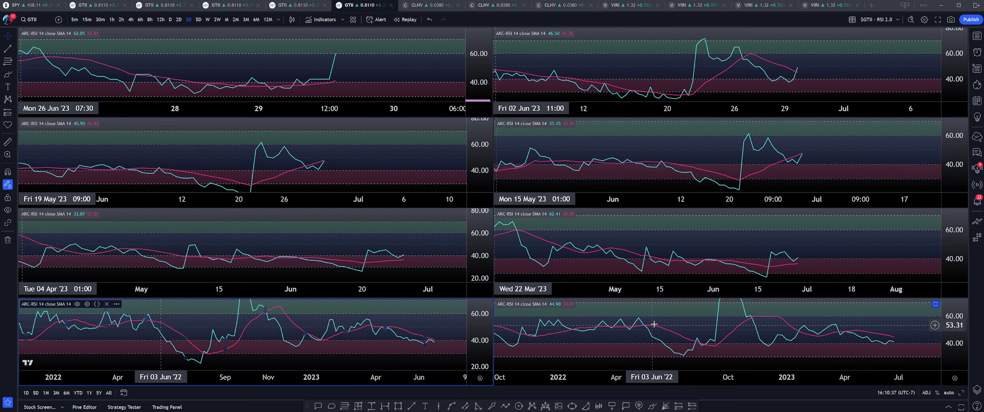
left_click(615, 340)
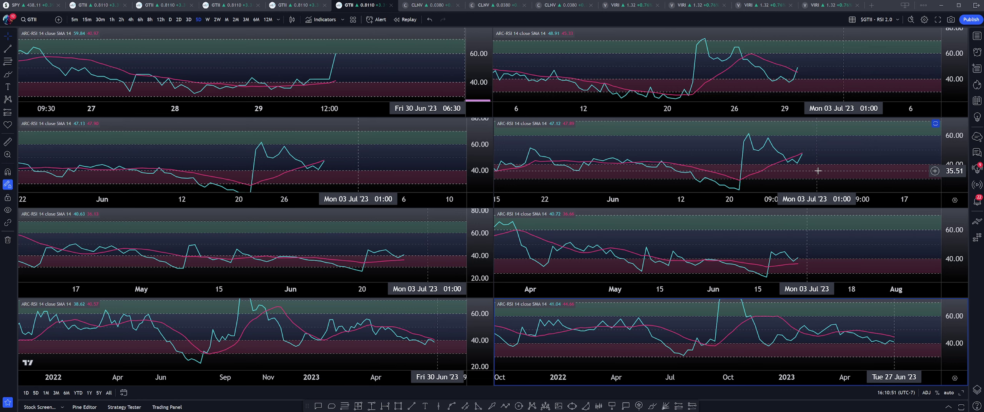
left_click_drag(417, 328, 345, 327)
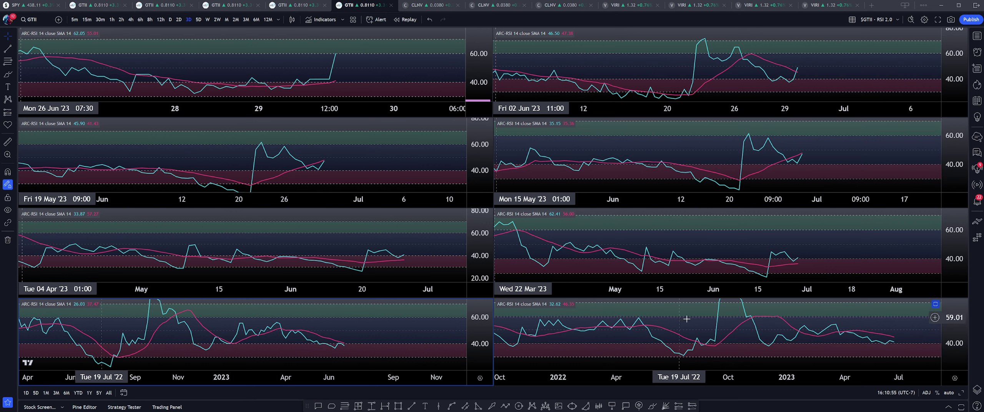
left_click_drag(687, 319, 584, 320)
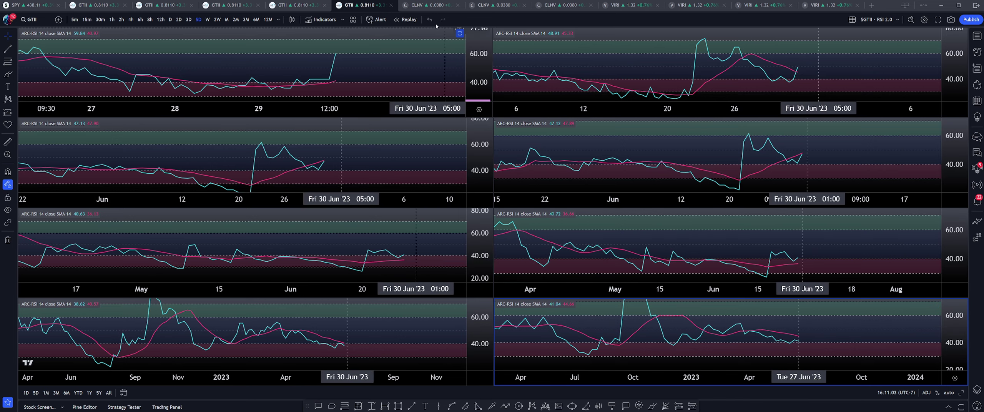
Revisit the monthly and two-month GTII charts and return to the 8-hour chart, showing price history back to spring 2023.
left_click(298, 6)
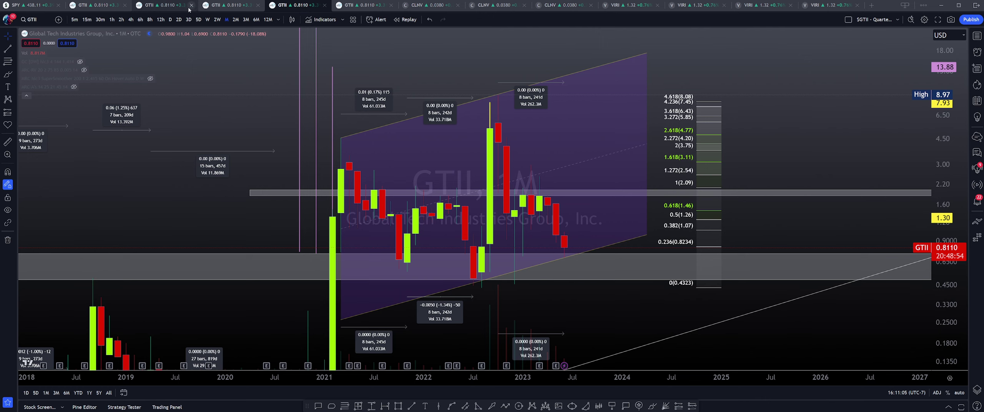
left_click(232, 7)
left_click(161, 7)
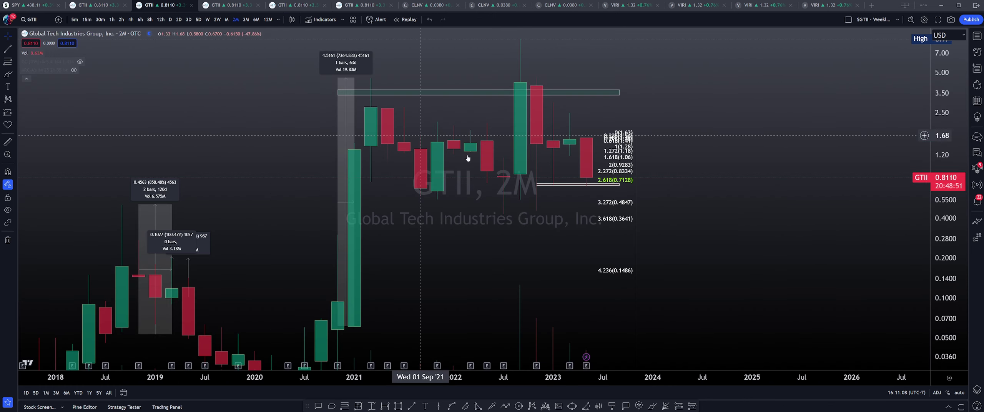
left_click(96, 5)
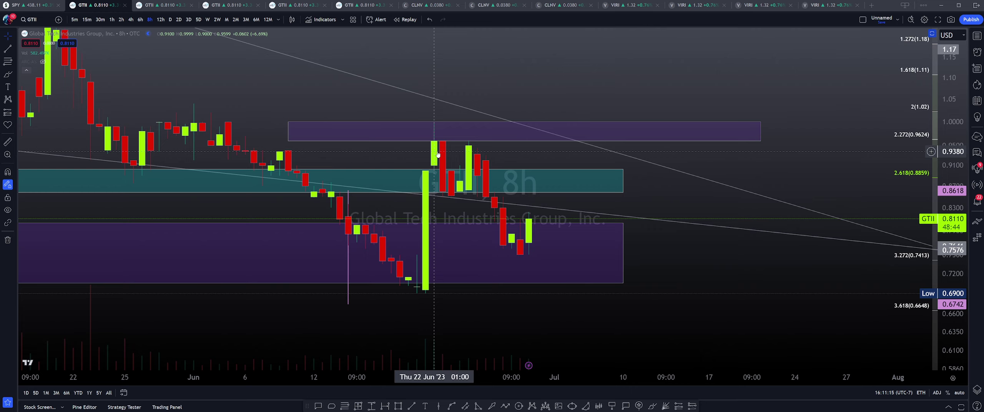
scroll(774, 168, "down", 4)
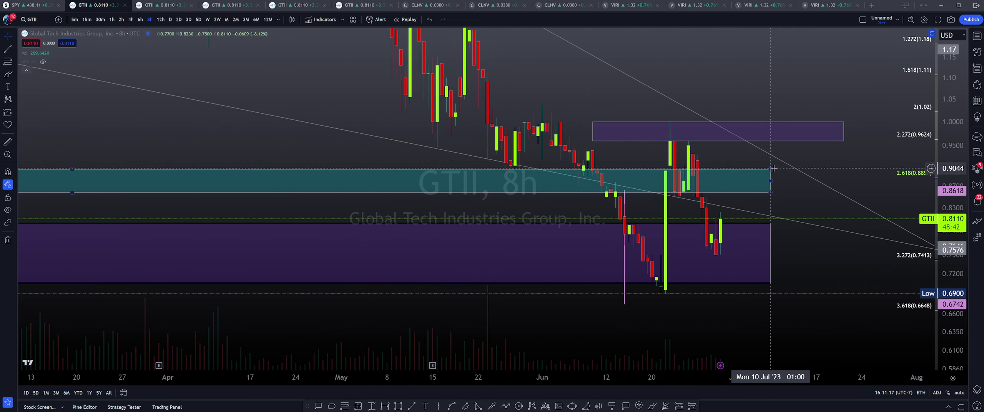
Examine GTII's recent 8-hour candles, check the eight-pane RSI and 4-hour indicator layouts, and return to the 8-hour chart.
scroll(670, 235, "up", 2)
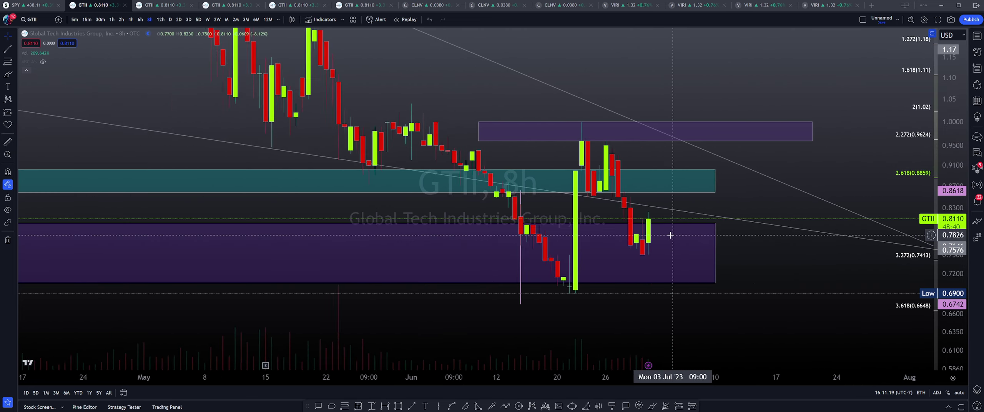
scroll(670, 235, "up", 2)
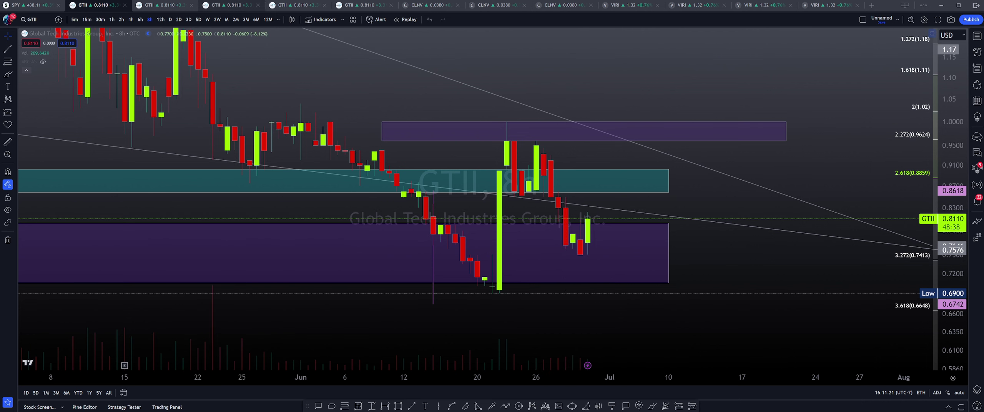
left_click(366, 7)
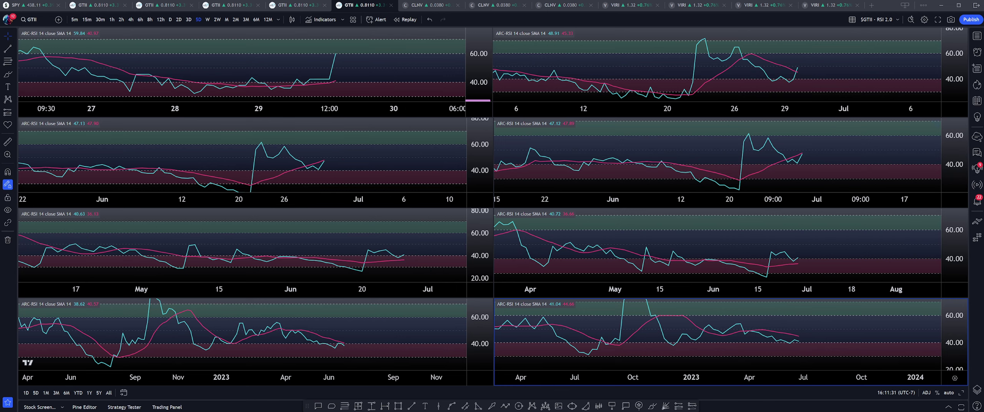
left_click(298, 5)
left_click(230, 5)
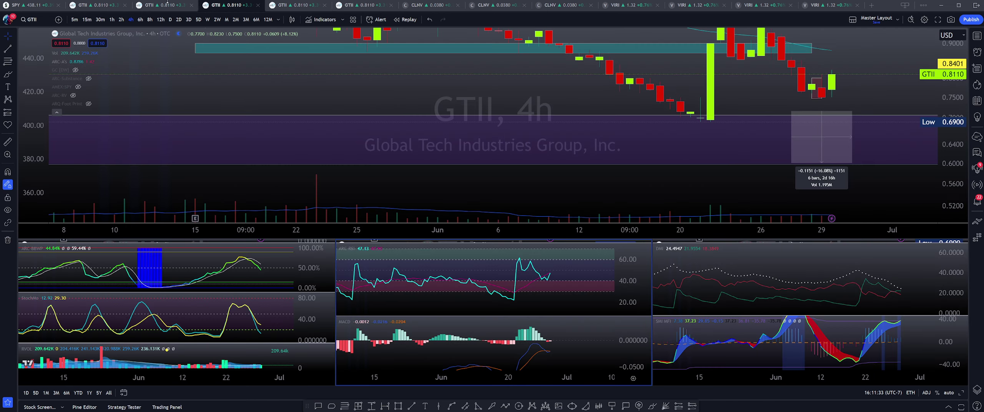
left_click(168, 4)
left_click(114, 8)
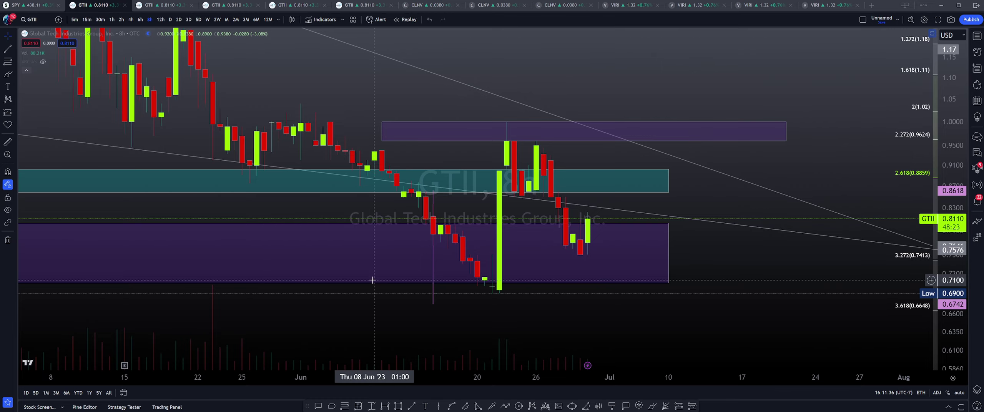
Unhide the moving-average indicator on the 8-hour GTII chart, focusing on the June candles with room for future dates.
scroll(371, 282, "up", 2)
left_click_drag(591, 334, 530, 337)
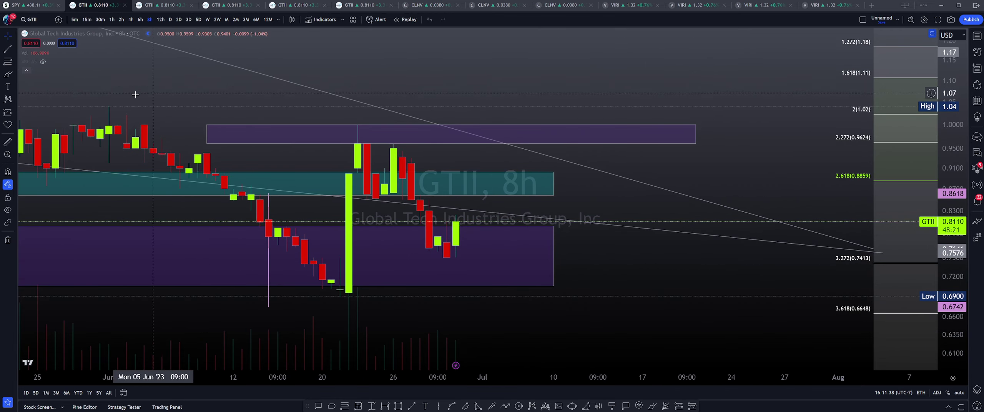
left_click(43, 61)
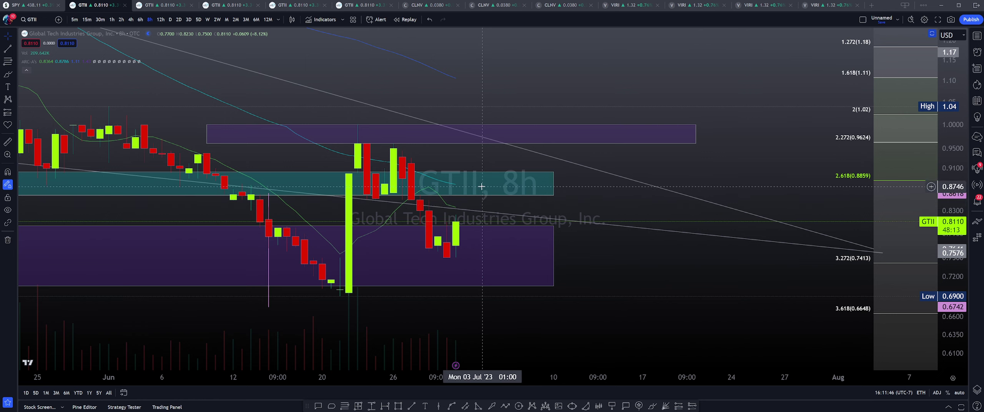
Extend the teal price zone's future-side edge to early August 2023, past the 2.618 Fibonacci label.
left_click(530, 186)
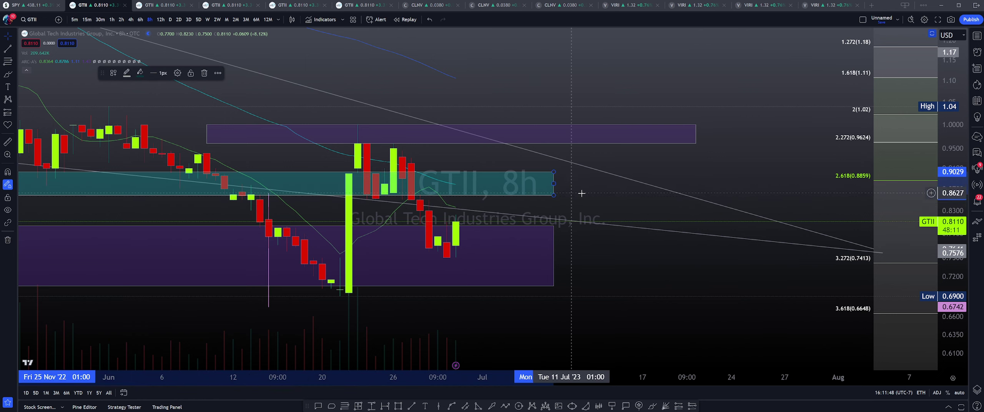
left_click_drag(552, 184, 898, 183)
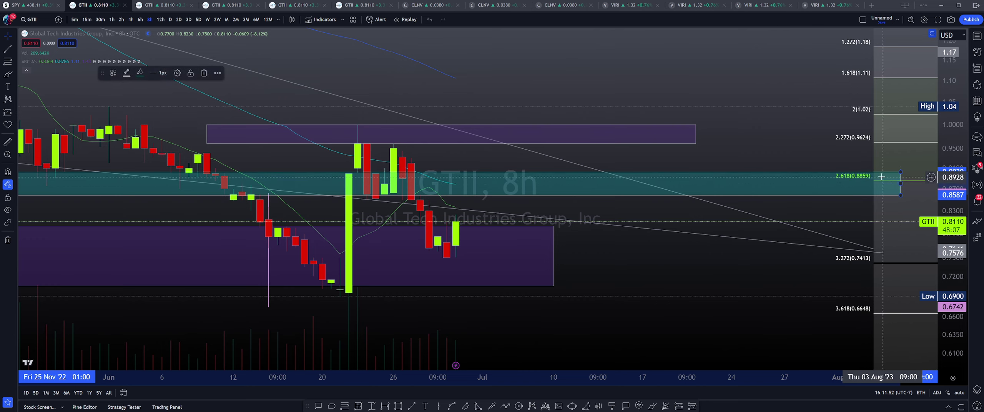